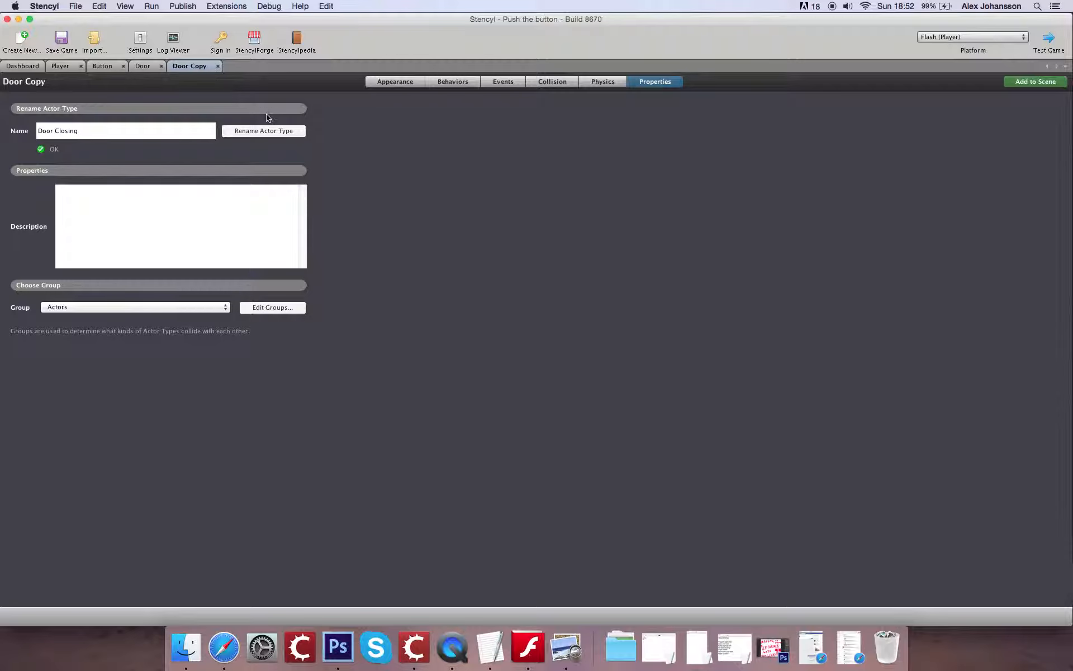
# Save the game and rename the Door Closing actor's "closed" animation to "open"
pyautogui.click(70, 42)
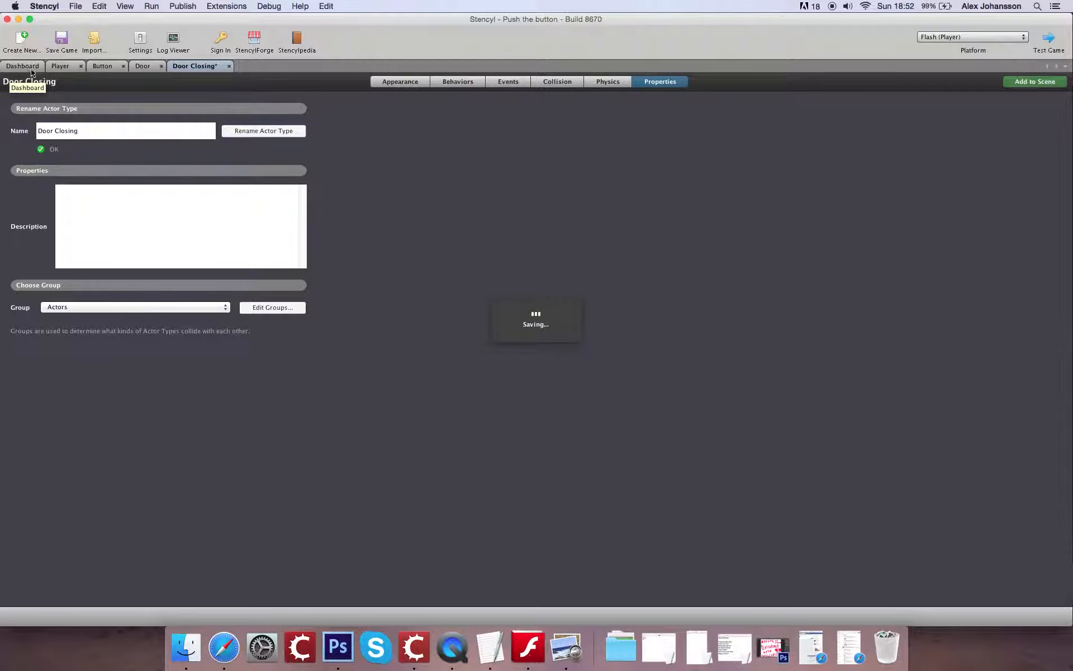
pyautogui.click(389, 83)
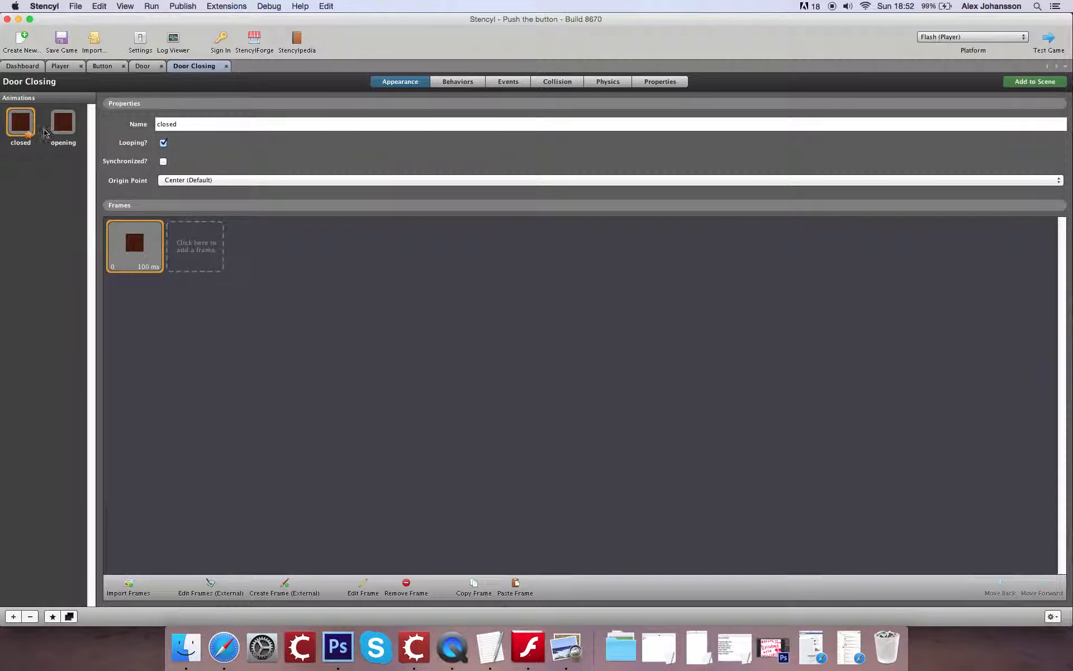
pyautogui.moveTo(188, 125); pyautogui.dragTo(100, 84)
pyautogui.write('open')
# Delete the collision box from the Door Closing actor's open animation
pyautogui.click(557, 82)
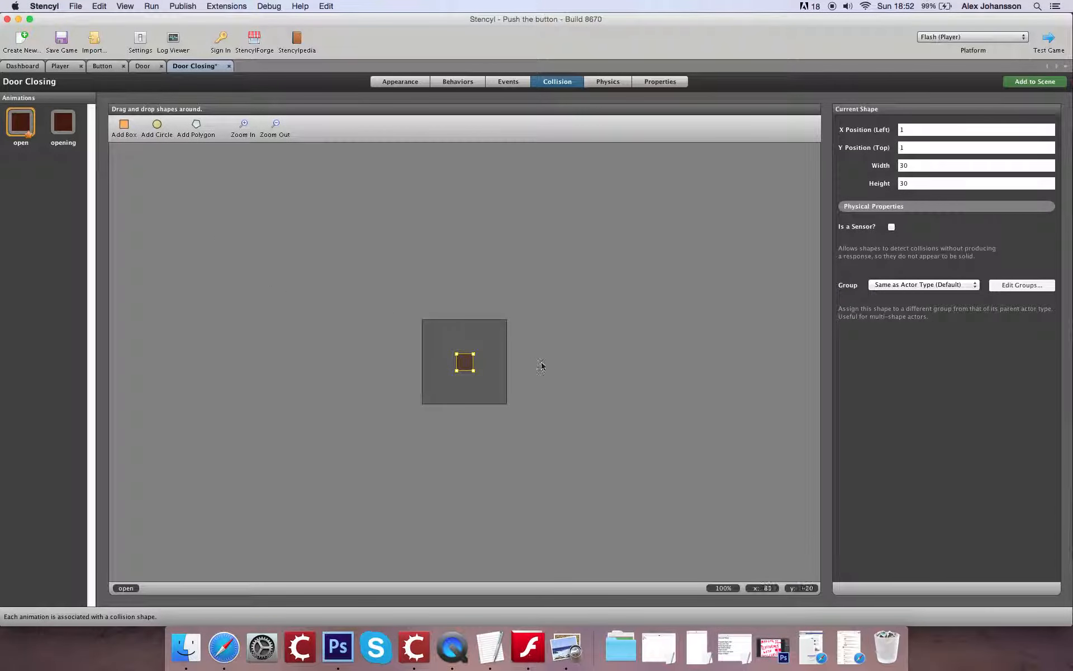
pyautogui.moveTo(448, 352); pyautogui.dragTo(492, 391)
pyautogui.click(491, 395)
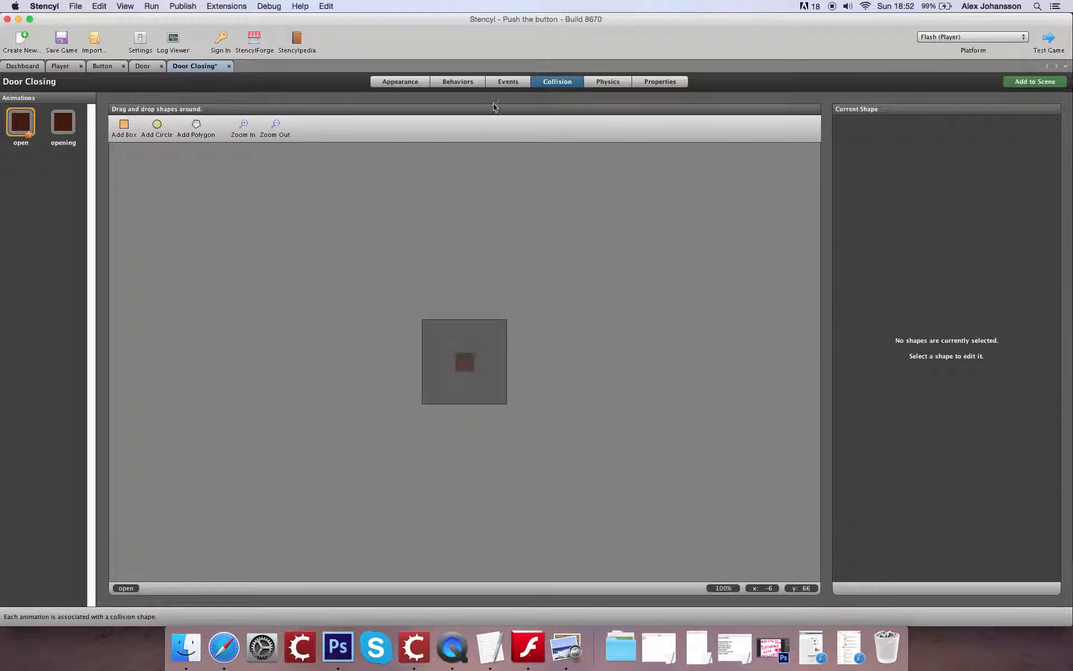
# Review the Door Closing actor's physics settings and its event for the player hitting the button
pyautogui.click(607, 81)
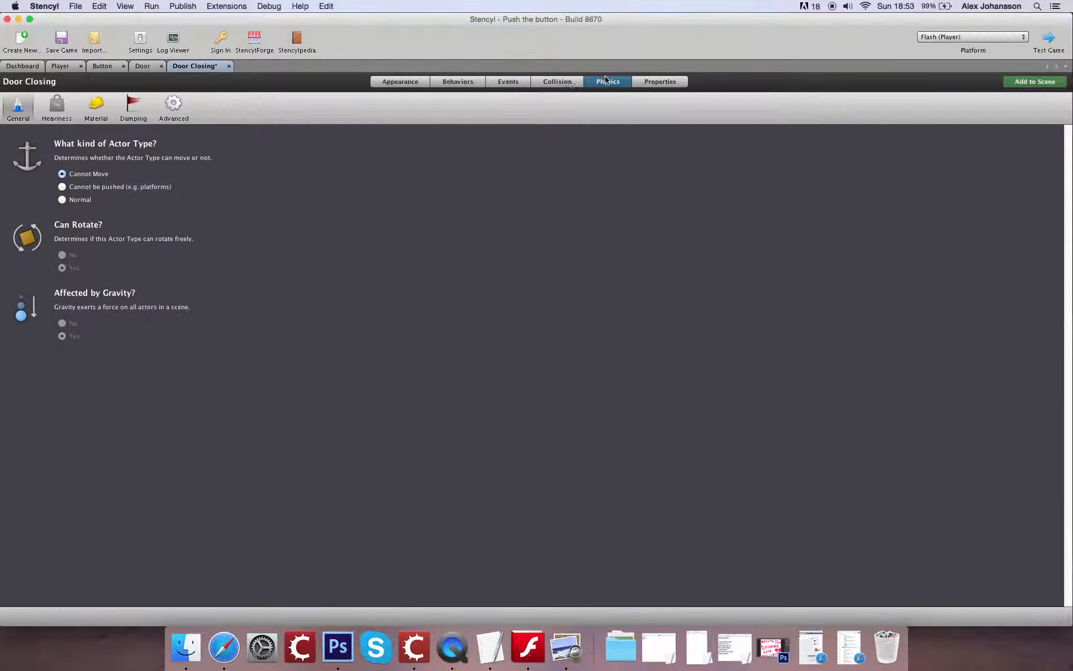
pyautogui.click(494, 82)
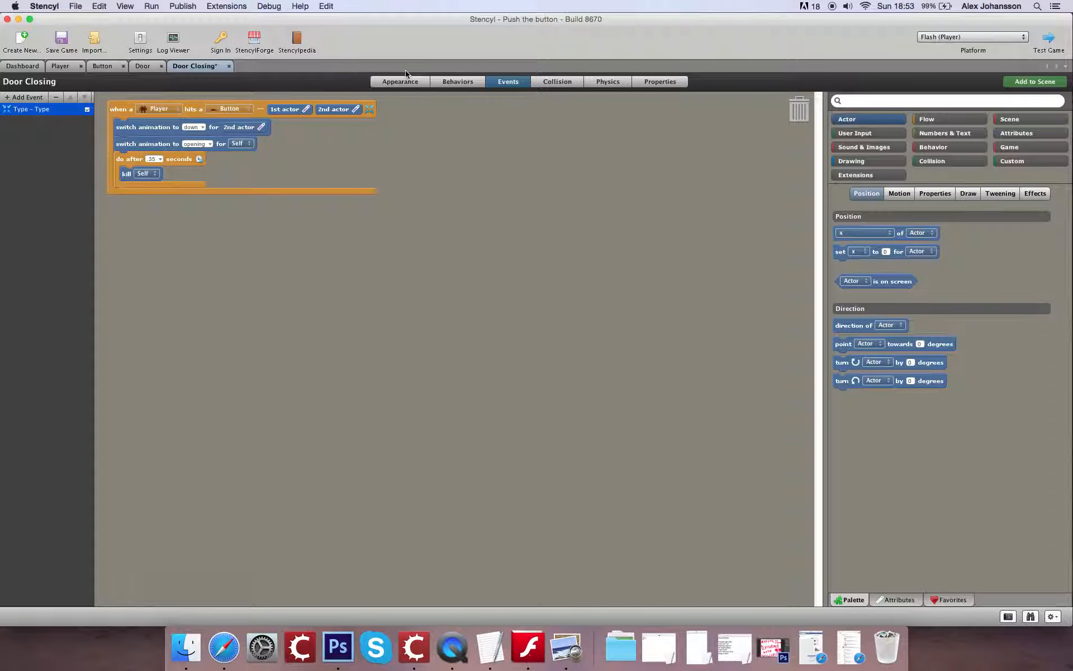
pyautogui.click(416, 84)
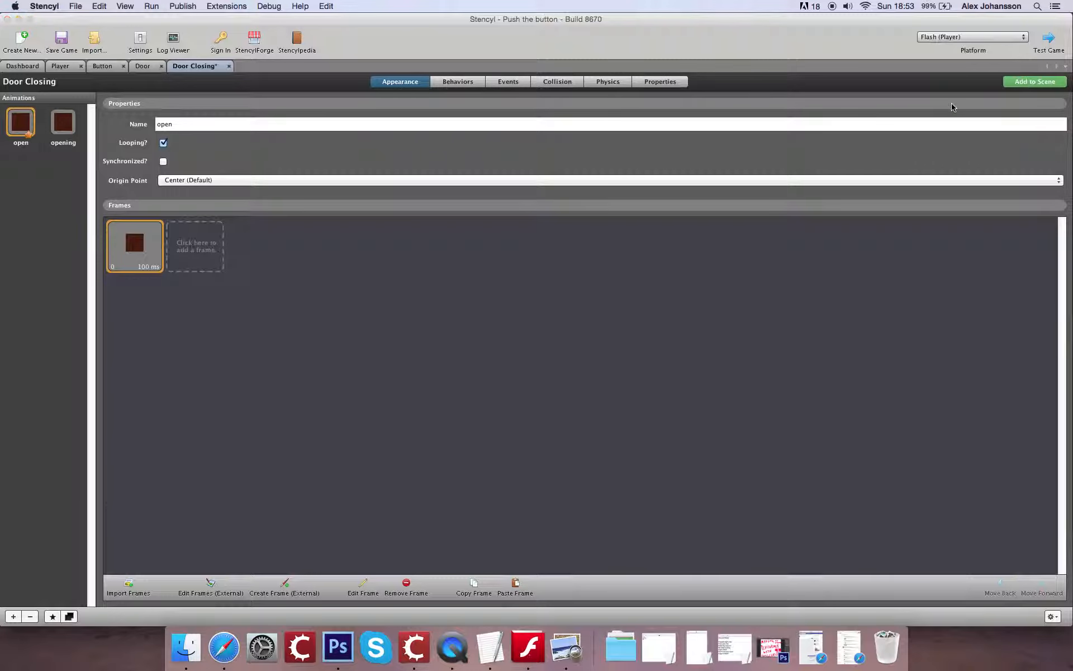
# Place Door Closing actors in the Level scene's passages on both sides of the central chamber and save the game
pyautogui.doubleClick(517, 262)
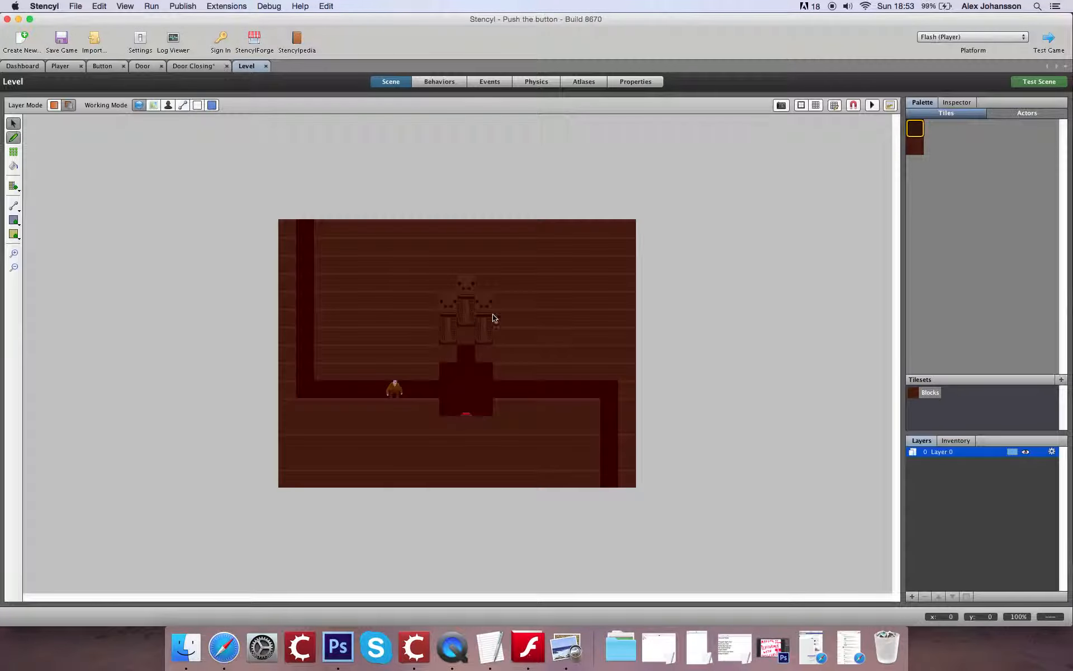
pyautogui.click(502, 389)
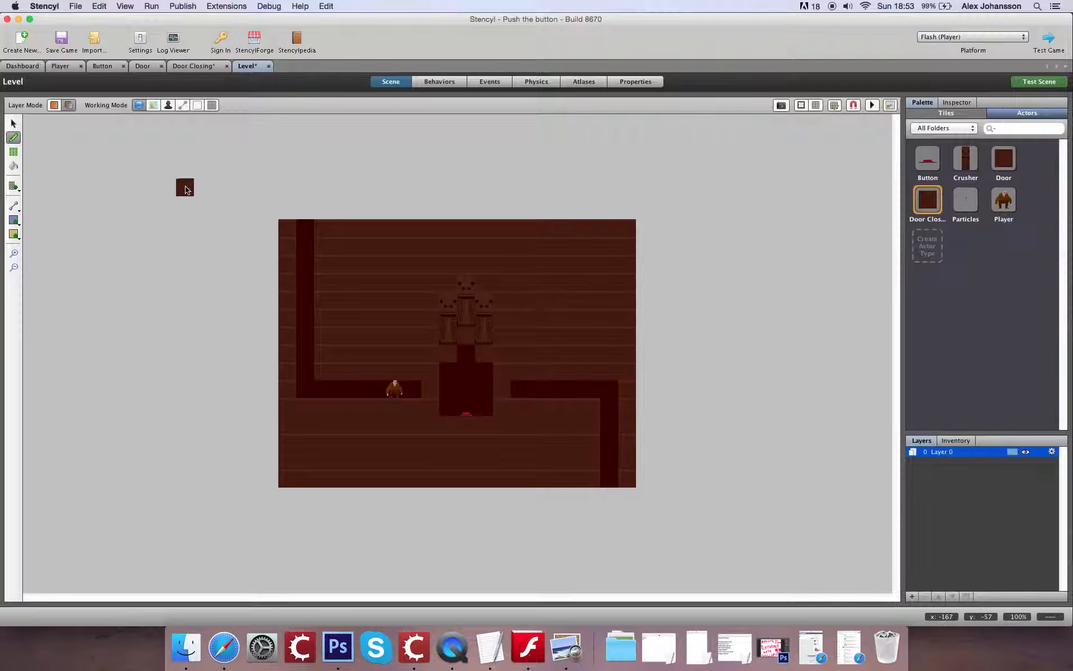
pyautogui.click(11, 123)
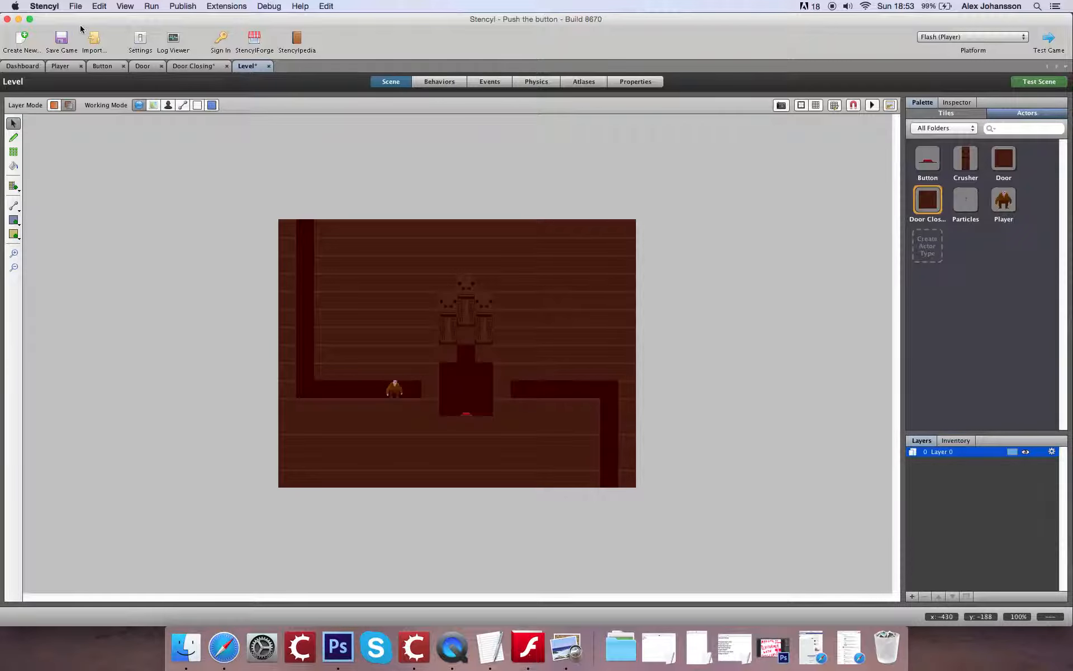
pyautogui.click(61, 38)
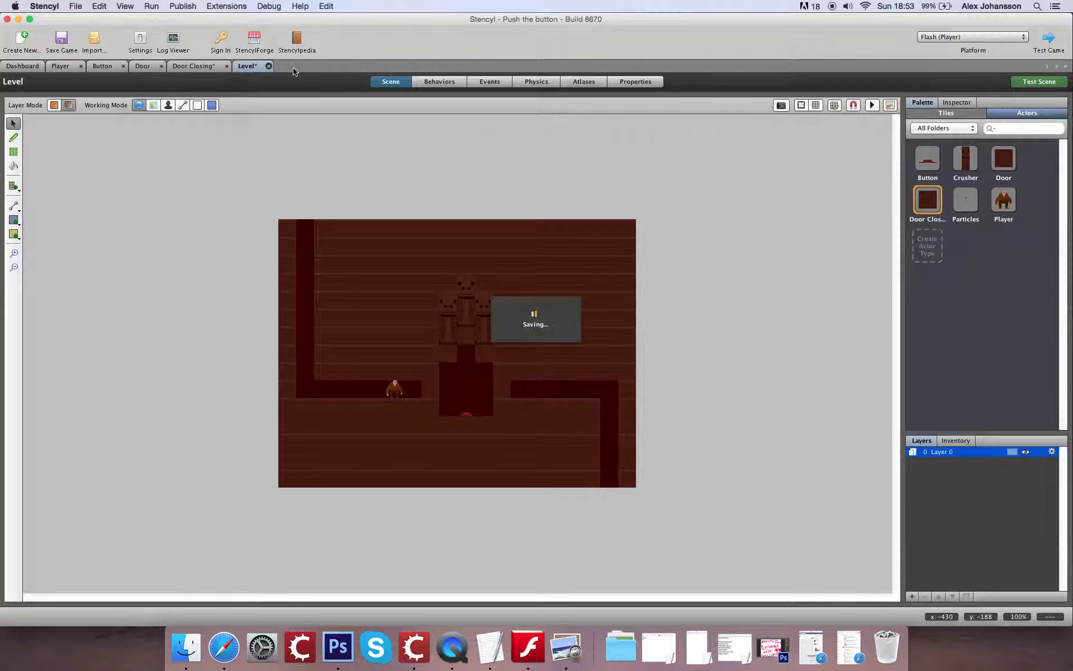
# Open the single frame of Door Closing's open animation for external image editing in Photoshop
pyautogui.click(211, 67)
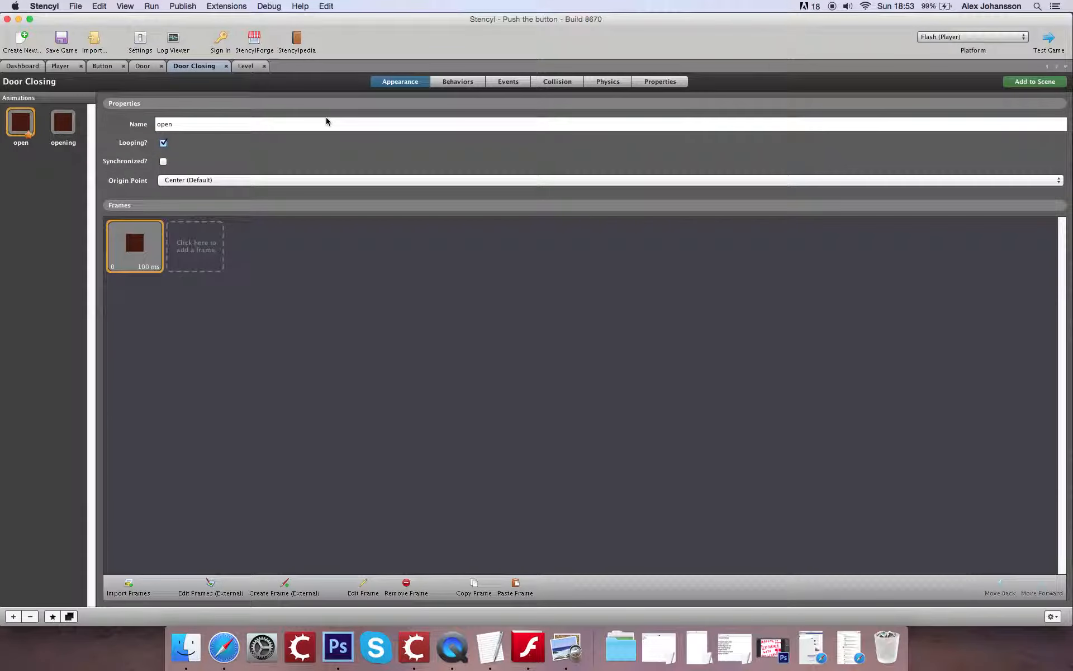
pyautogui.click(51, 124)
pyautogui.click(20, 123)
pyautogui.doubleClick(136, 242)
pyautogui.click(363, 422)
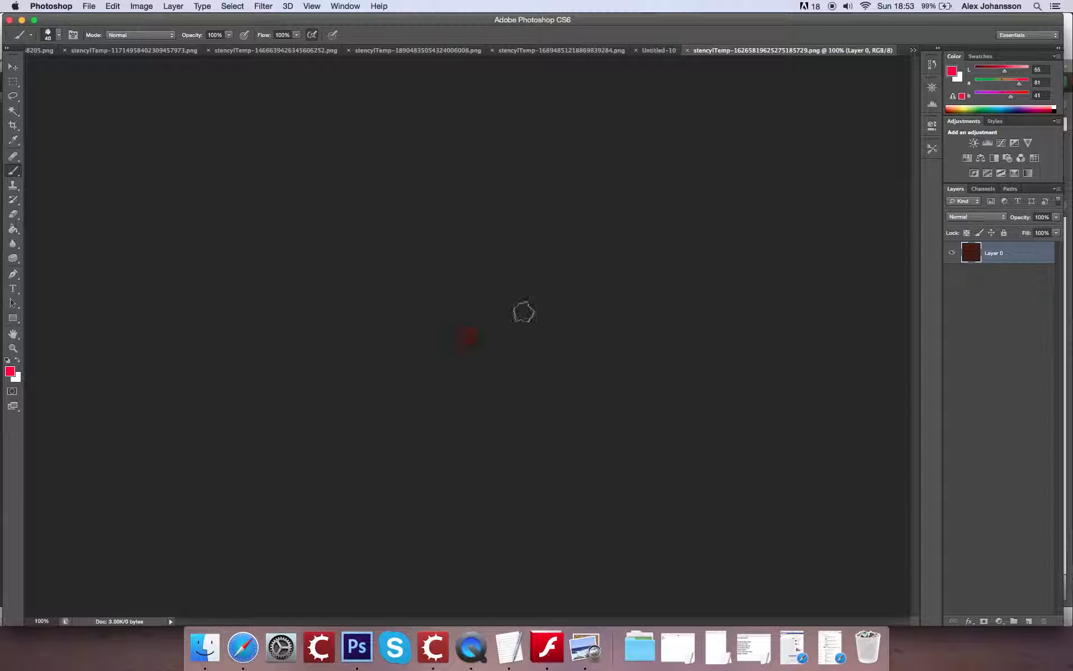
# Erase the whole door image to transparency, save it, and accept the blank frame back in Stencyl
pyautogui.press('super+0')
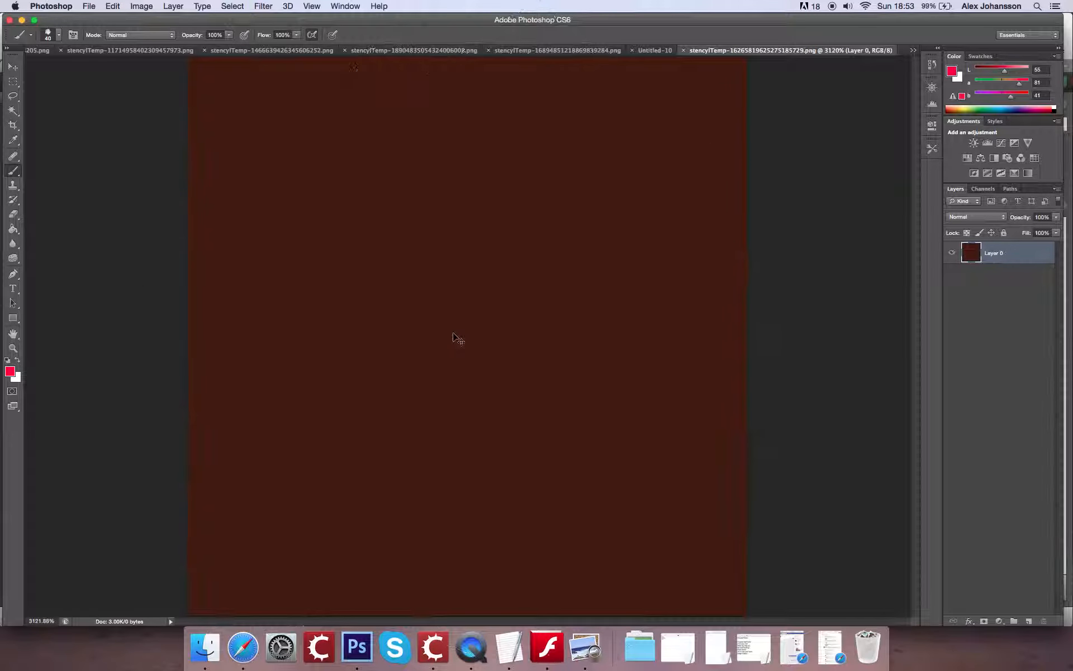
pyautogui.press('super+a')
pyautogui.press('Delete')
pyautogui.press('super+d')
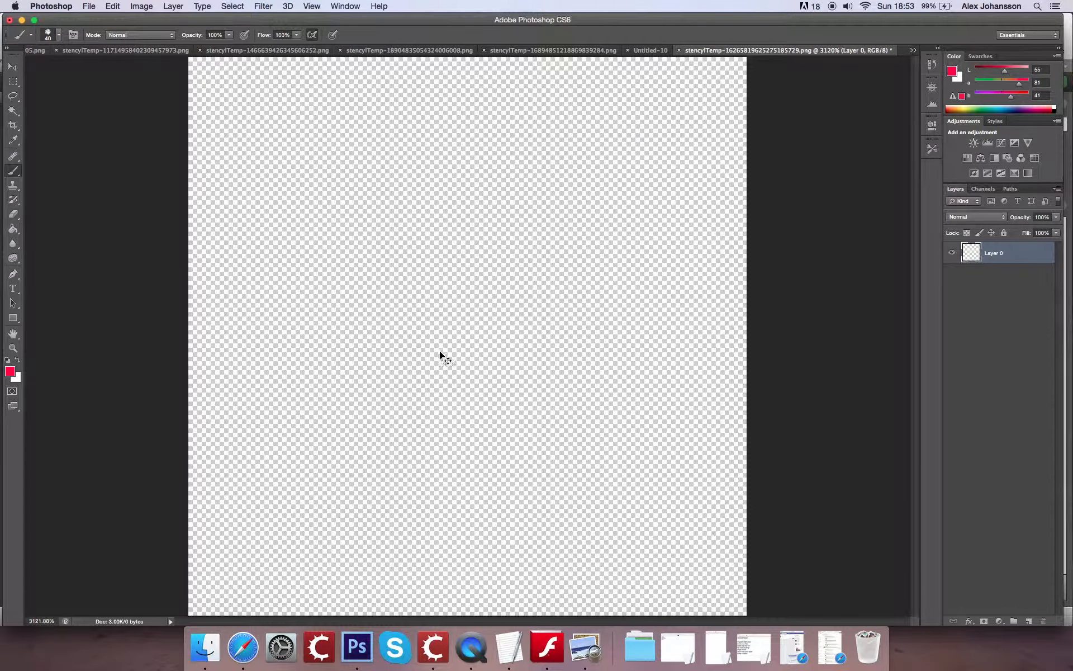
pyautogui.press('super+s')
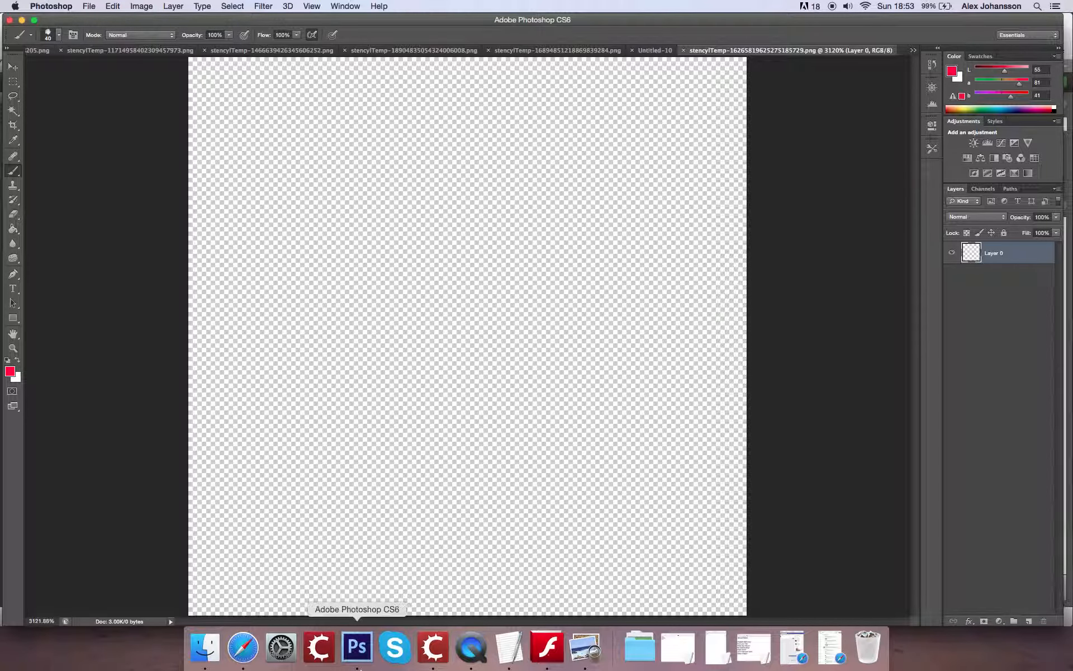
pyautogui.click(433, 647)
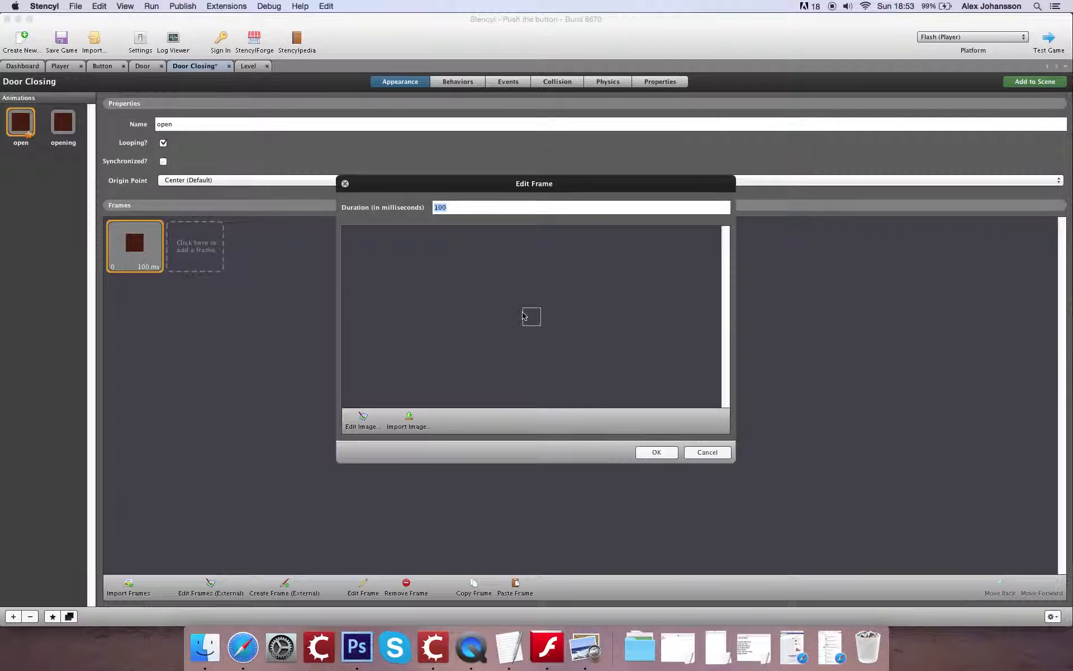
pyautogui.click(655, 452)
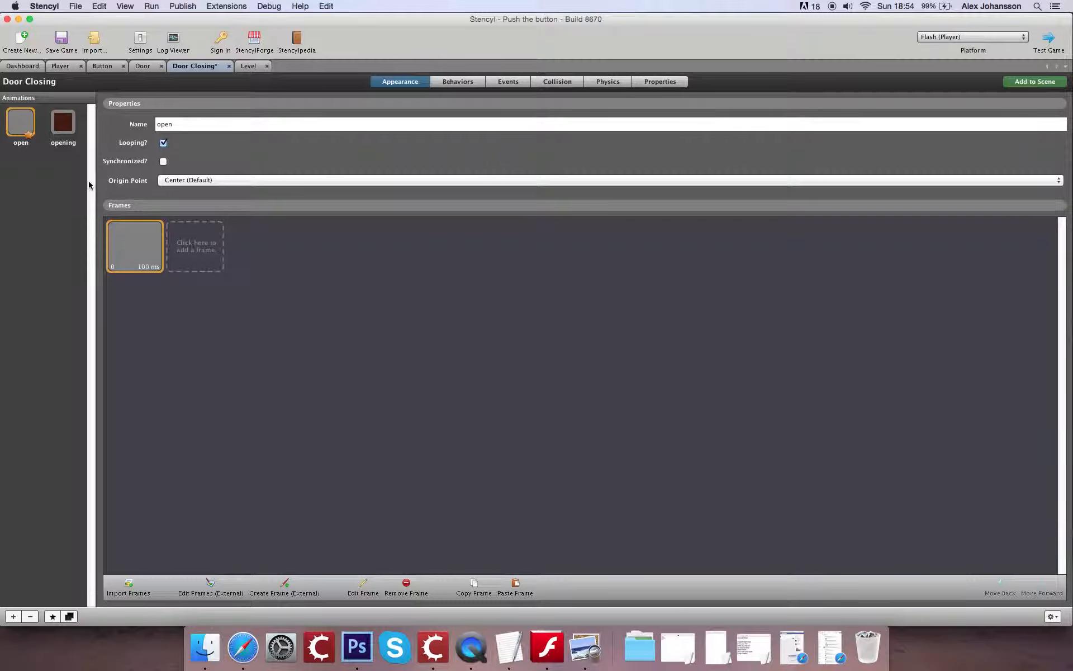
# Rename the Door Closing actor's "opening" animation to "closing"
pyautogui.click(64, 133)
pyautogui.click(29, 126)
pyautogui.click(63, 124)
pyautogui.moveTo(180, 124); pyautogui.dragTo(110, 105)
pyautogui.write('clo')
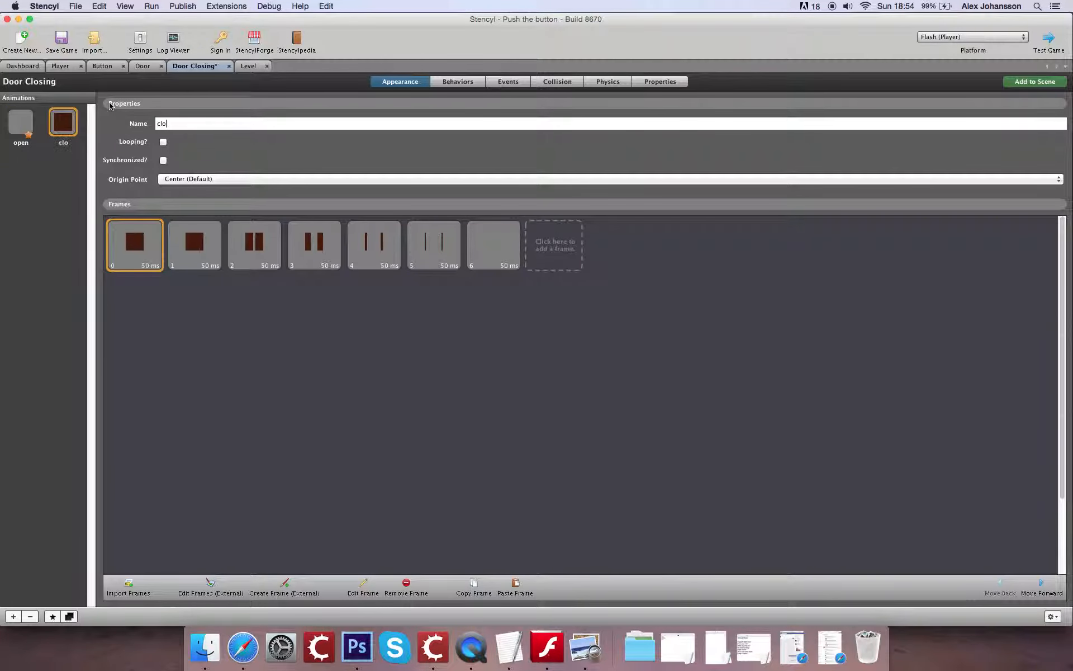
pyautogui.write('sing')
# Make the button-hit event switch Self to the "closing" animation and delete the delayed kill block
pyautogui.click(497, 82)
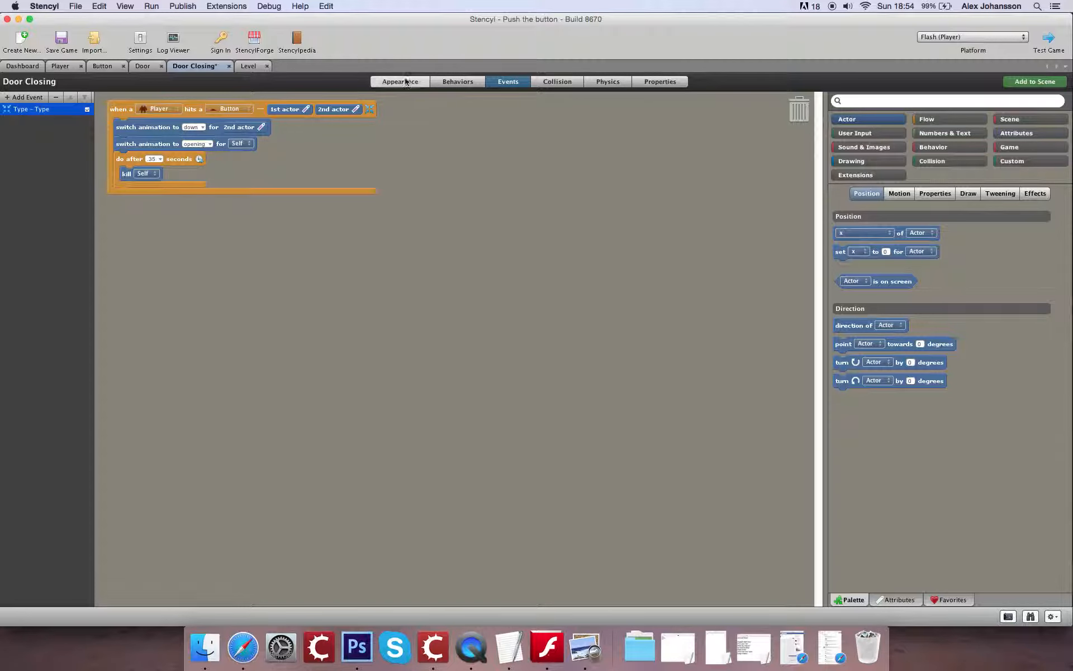
pyautogui.doubleClick(197, 145)
pyautogui.write('clos')
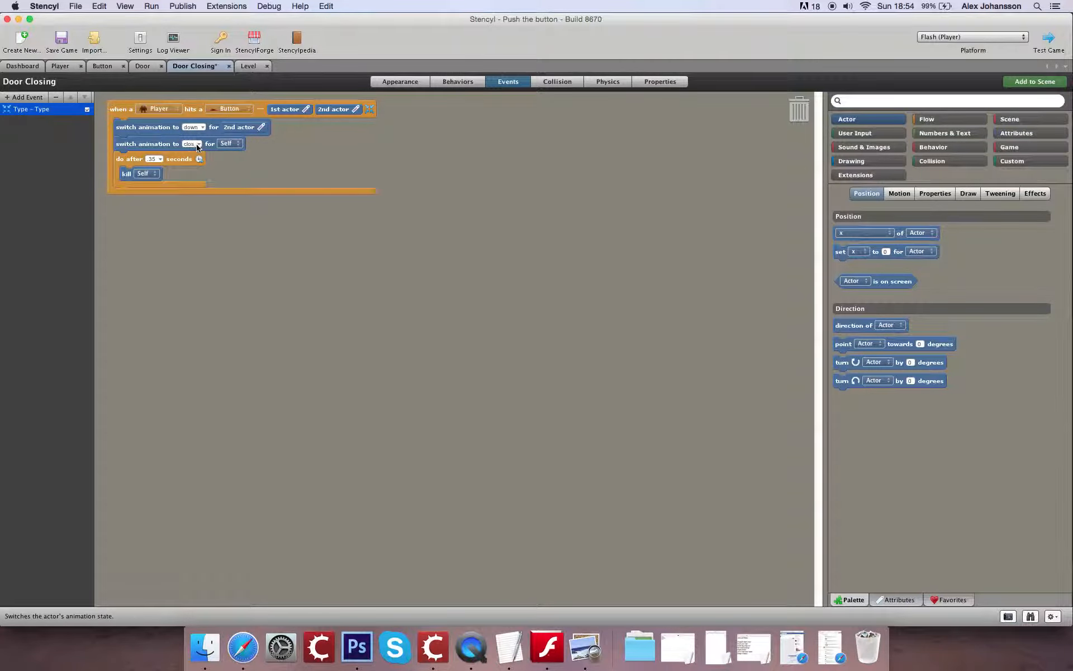
pyautogui.write('ing')
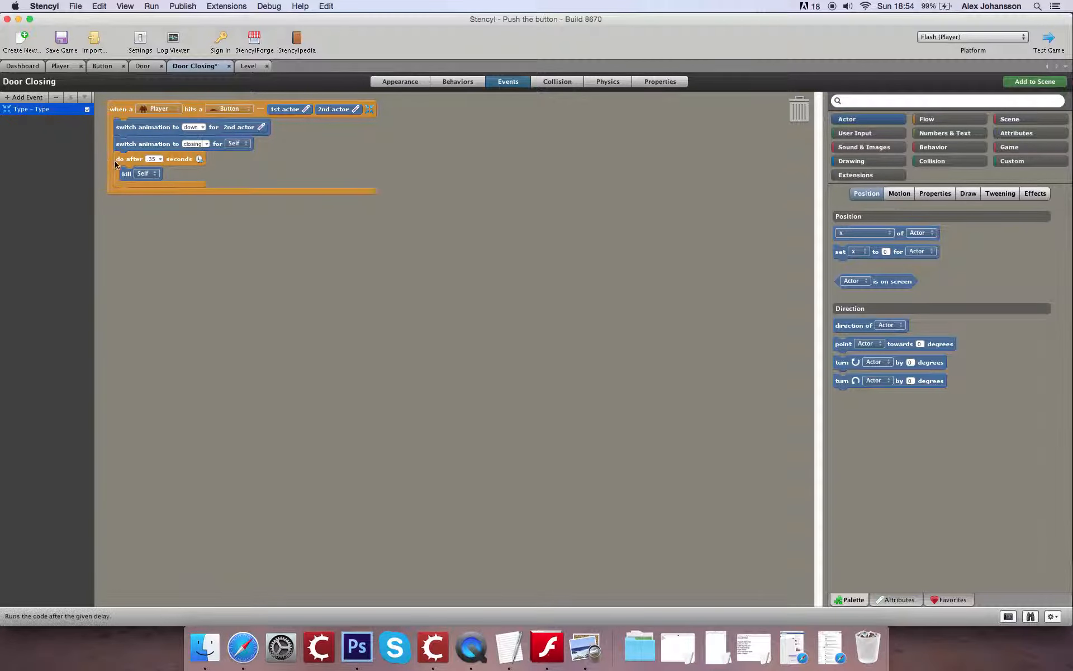
pyautogui.moveTo(124, 159); pyautogui.dragTo(732, 104)
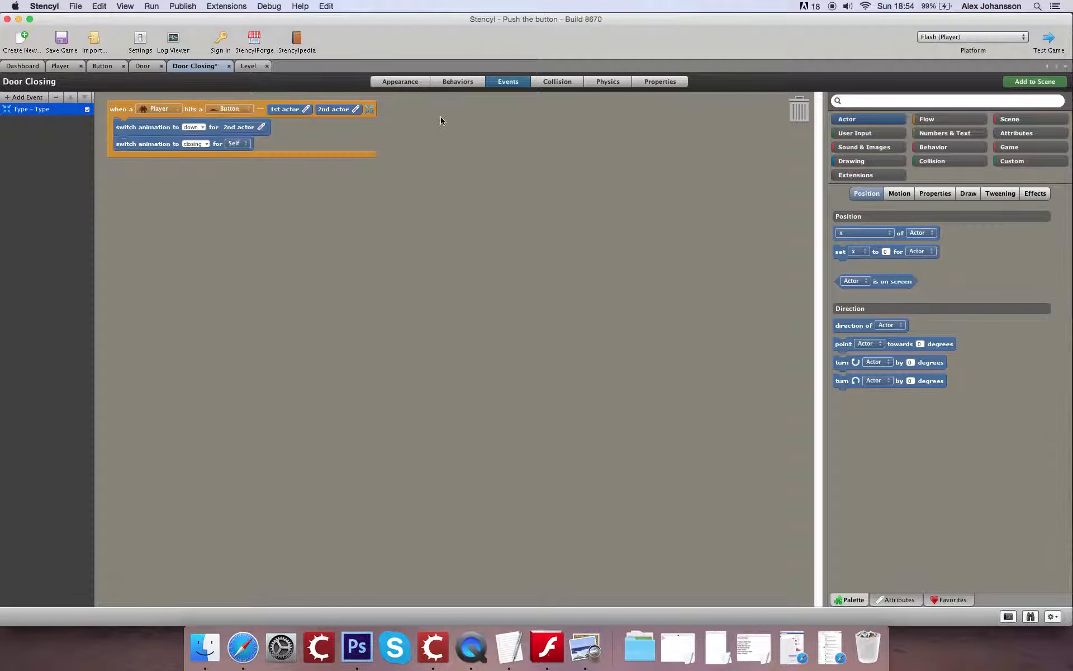
# Move the empty last frame of the closing animation to the start of the sequence
pyautogui.click(405, 82)
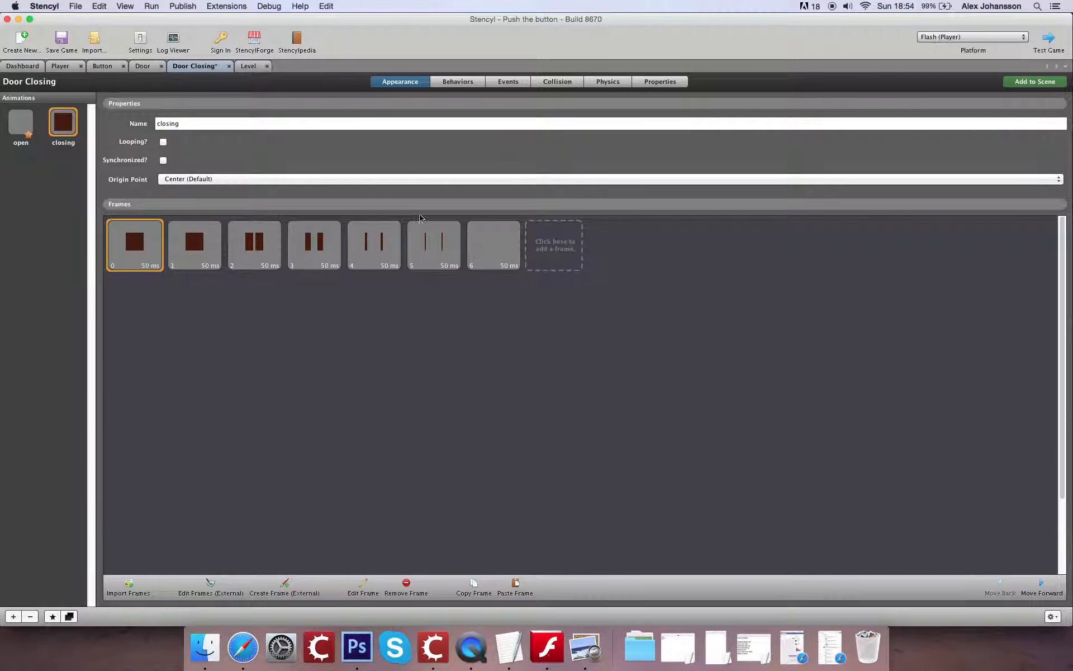
pyautogui.click(497, 262)
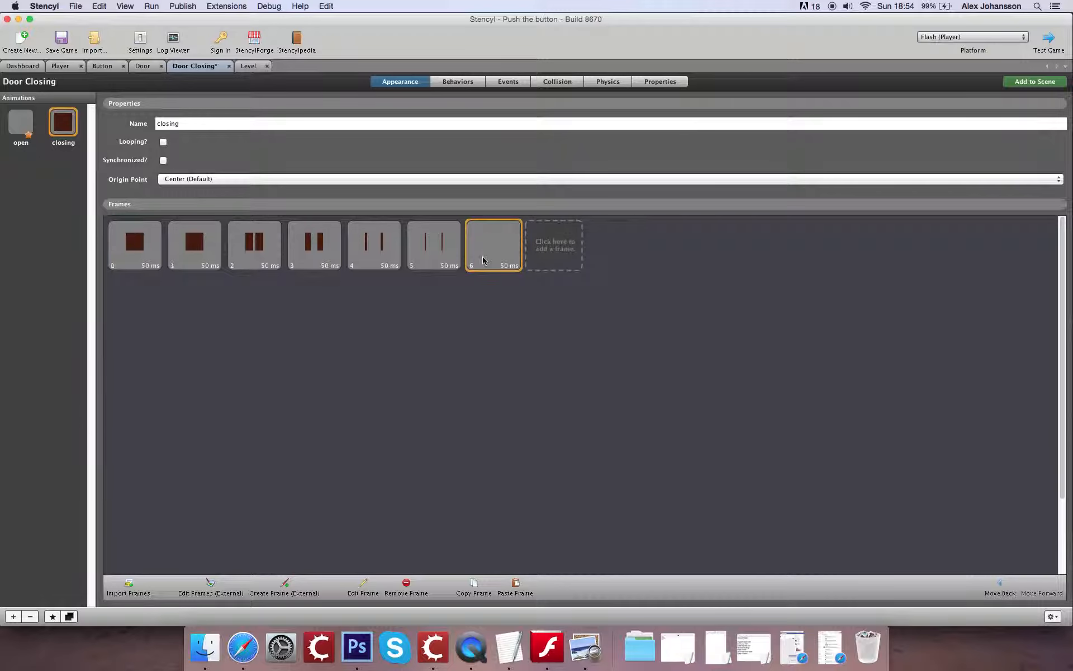
pyautogui.click(1000, 584)
pyautogui.click(1000, 584)
pyautogui.click(1000, 584)
pyautogui.click(999, 584)
pyautogui.click(1000, 584)
pyautogui.click(1000, 584)
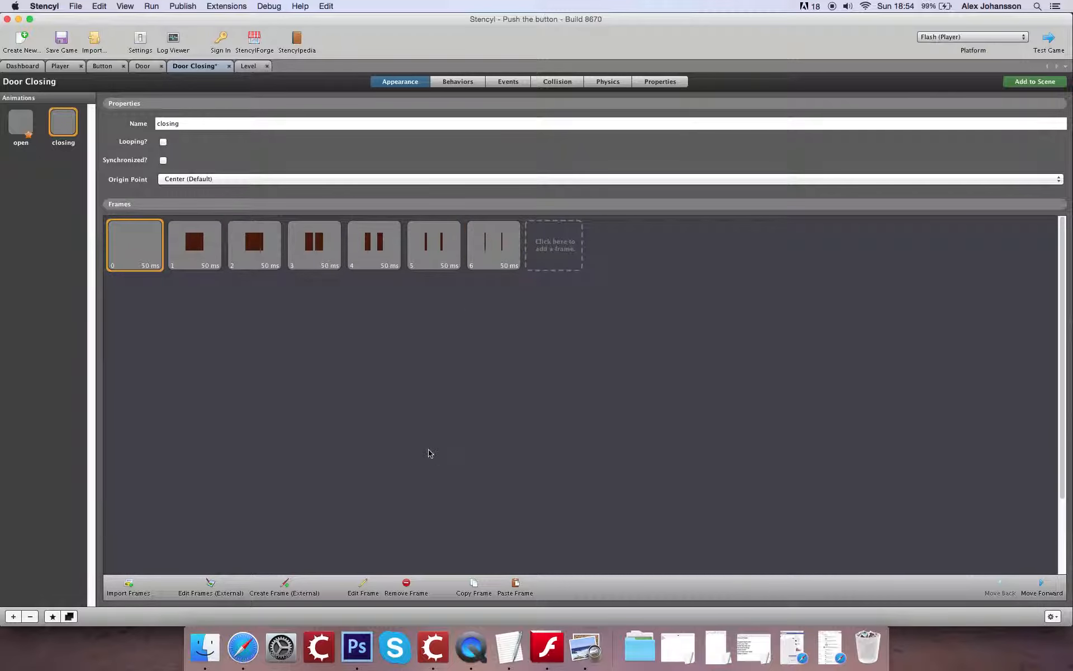
# Move the closing animation's frame with the thinnest door strips to position 1, directly behind the empty frame
pyautogui.click(488, 267)
pyautogui.click(999, 584)
pyautogui.click(1000, 584)
pyautogui.click(999, 584)
pyautogui.click(999, 584)
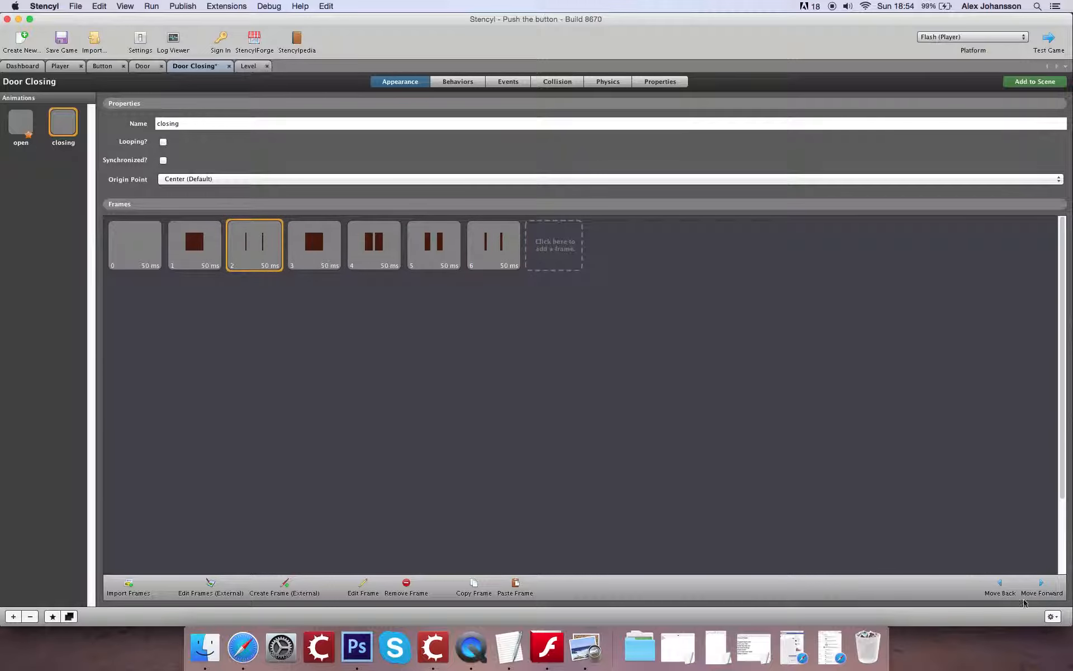
pyautogui.click(1000, 584)
# Move the frame with the slightly thicker door strips from the end of the sequence to position 2
pyautogui.click(505, 246)
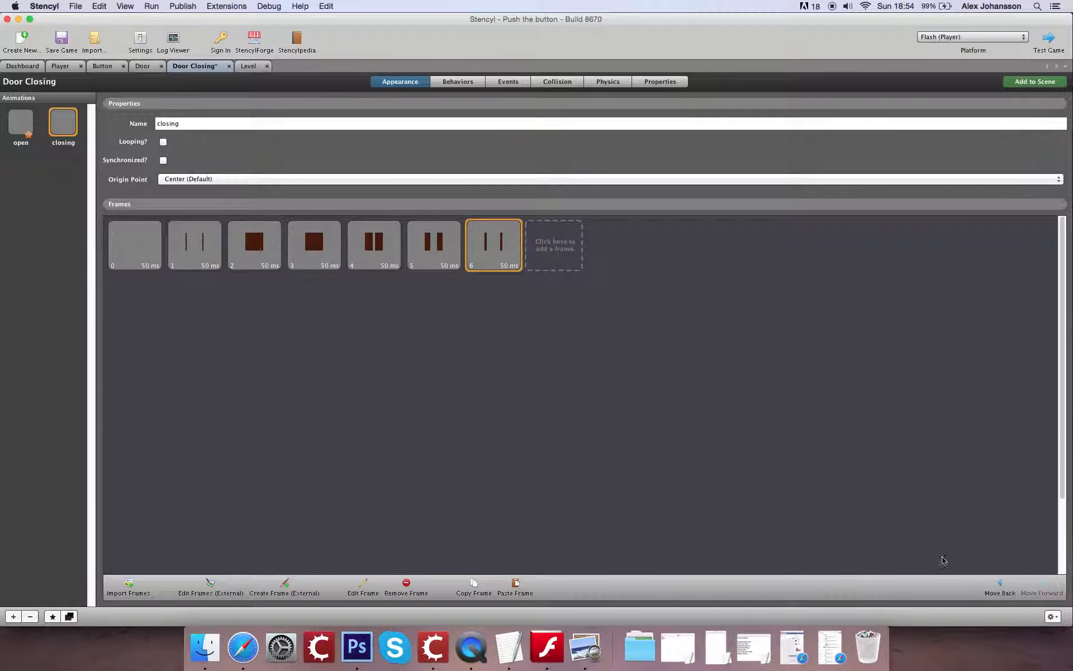
pyautogui.click(999, 585)
pyautogui.click(999, 585)
pyautogui.click(999, 585)
pyautogui.click(999, 584)
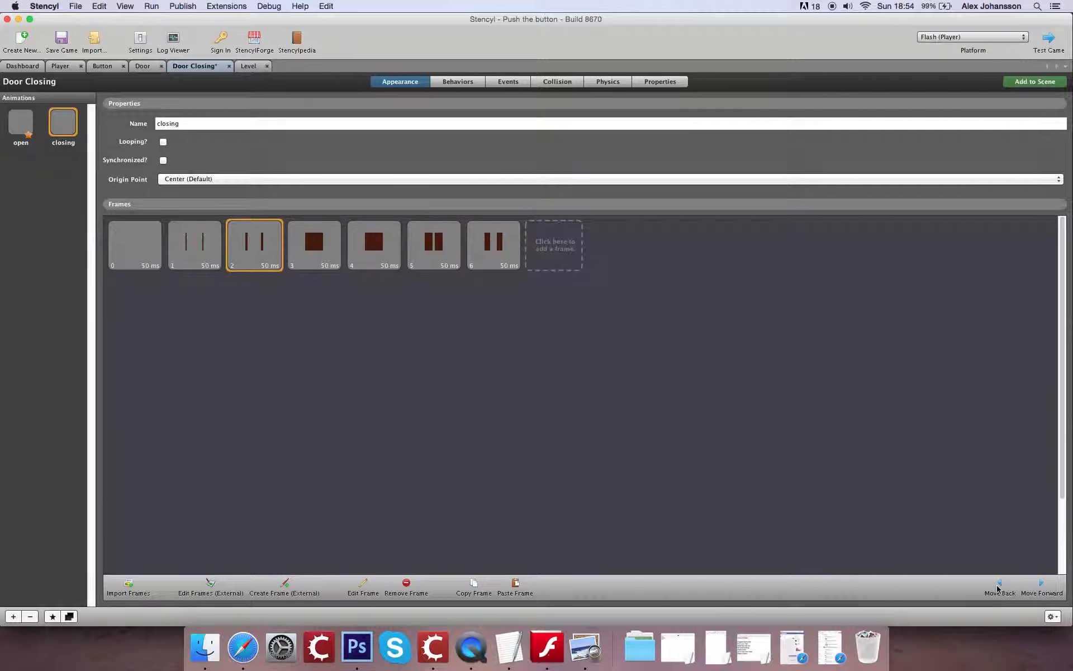
# Move the solid door frame at position 3 to the end of the closing animation
pyautogui.click(319, 260)
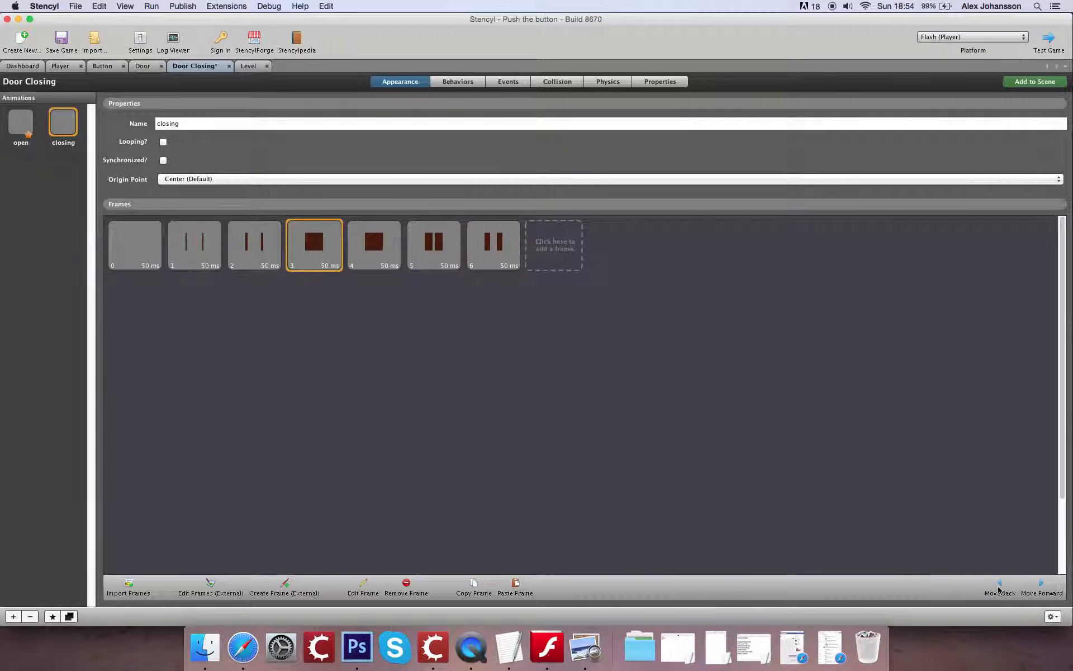
pyautogui.click(1042, 585)
pyautogui.click(1042, 585)
pyautogui.click(1042, 585)
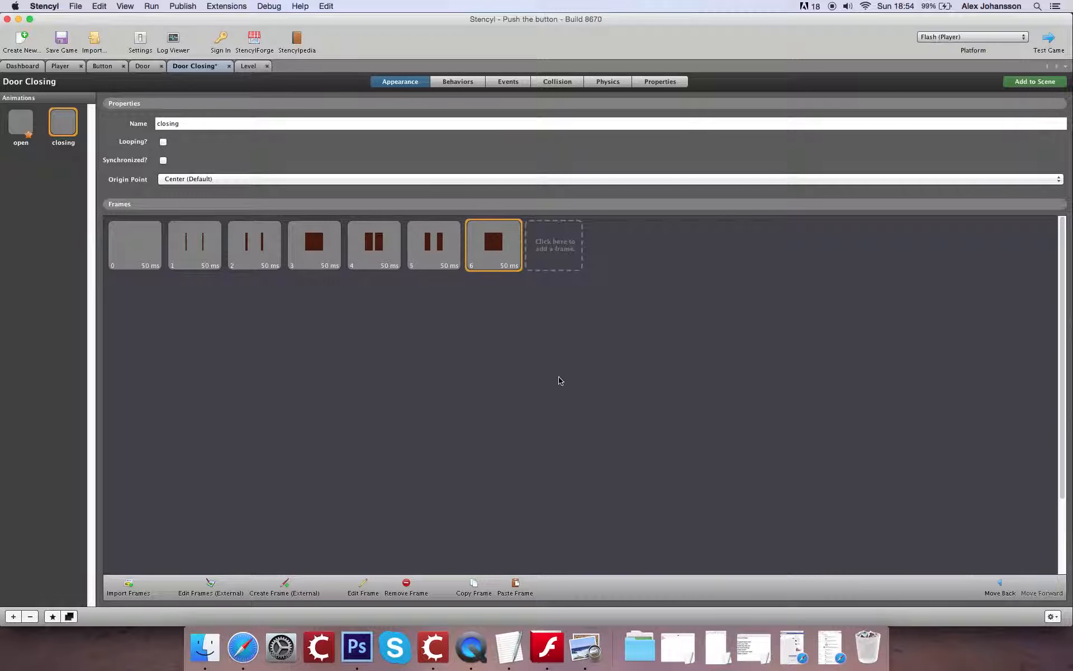
# Move the half-closed door frame with the wider gap to position 3 and the one with the narrow gap to position 4
pyautogui.click(437, 260)
pyautogui.click(1005, 585)
pyautogui.click(1005, 585)
pyautogui.click(441, 264)
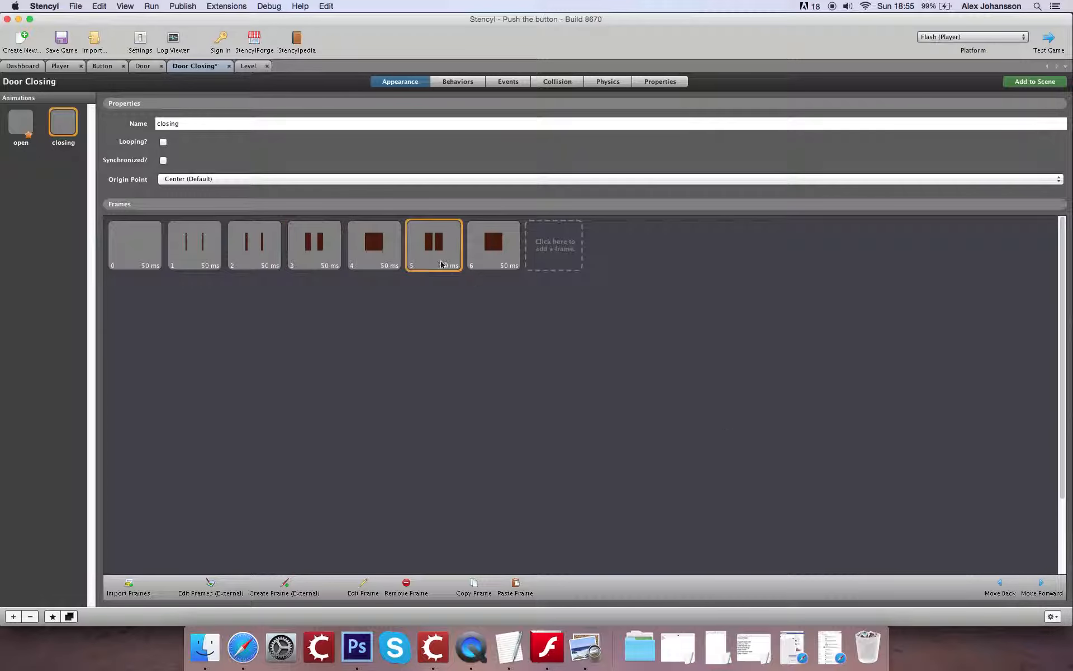
pyautogui.click(1005, 594)
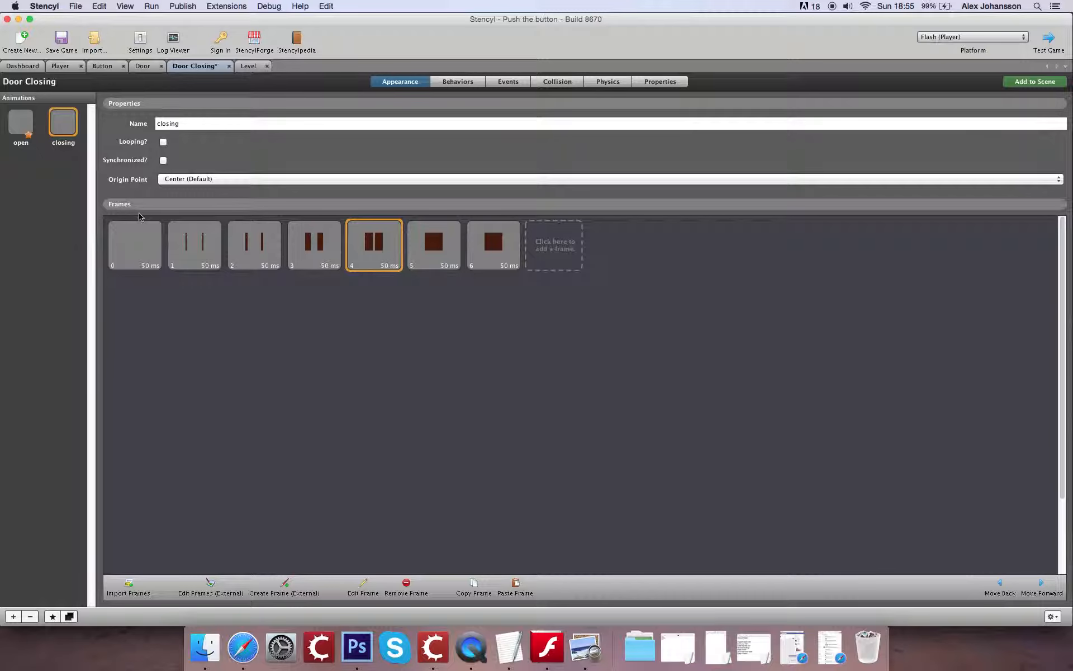
# Save the game with the reordered frames and select the closing animation
pyautogui.click(66, 39)
pyautogui.click(28, 132)
pyautogui.click(63, 123)
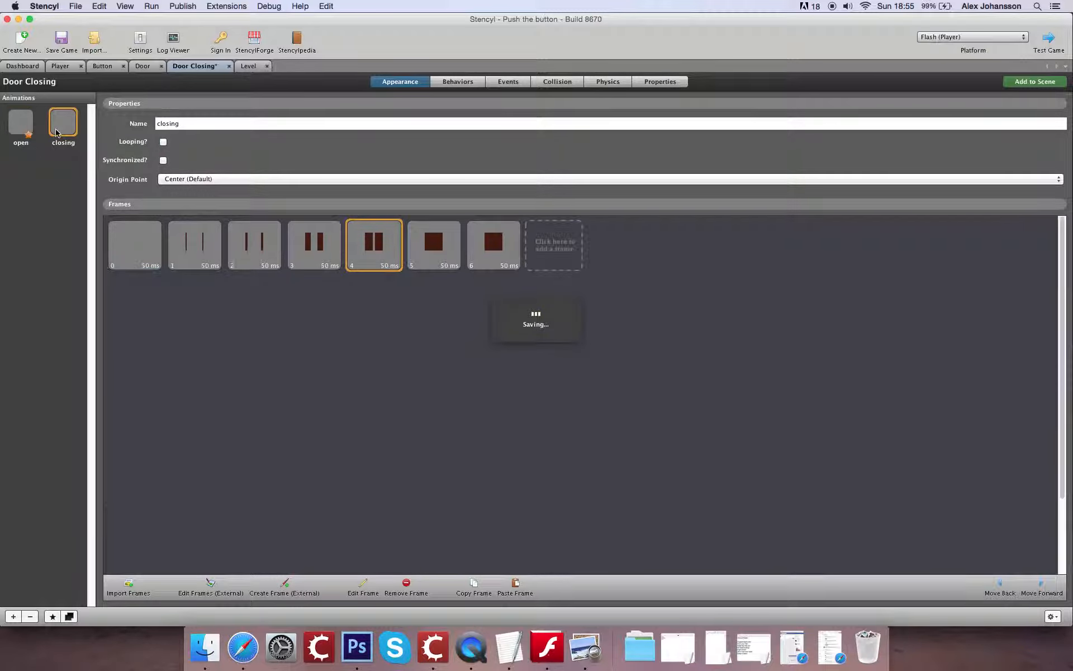